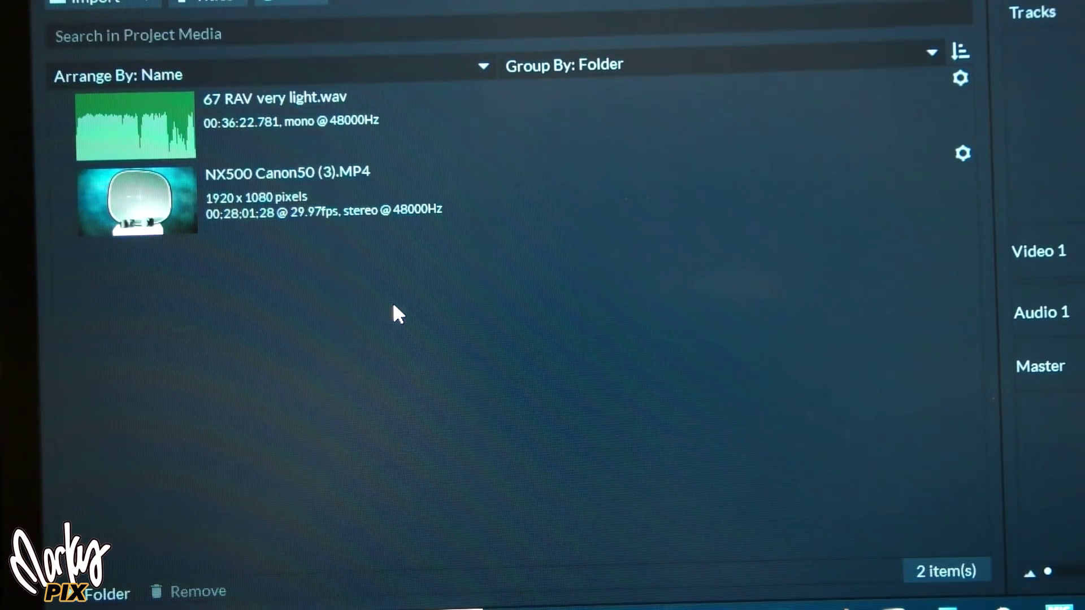
- Merge the NX500 Canon50 camera clip with the WAV recording and place the merged clip on Video 1/Audio 1
drag(392, 301, 196, 110)
right_click(195, 107)
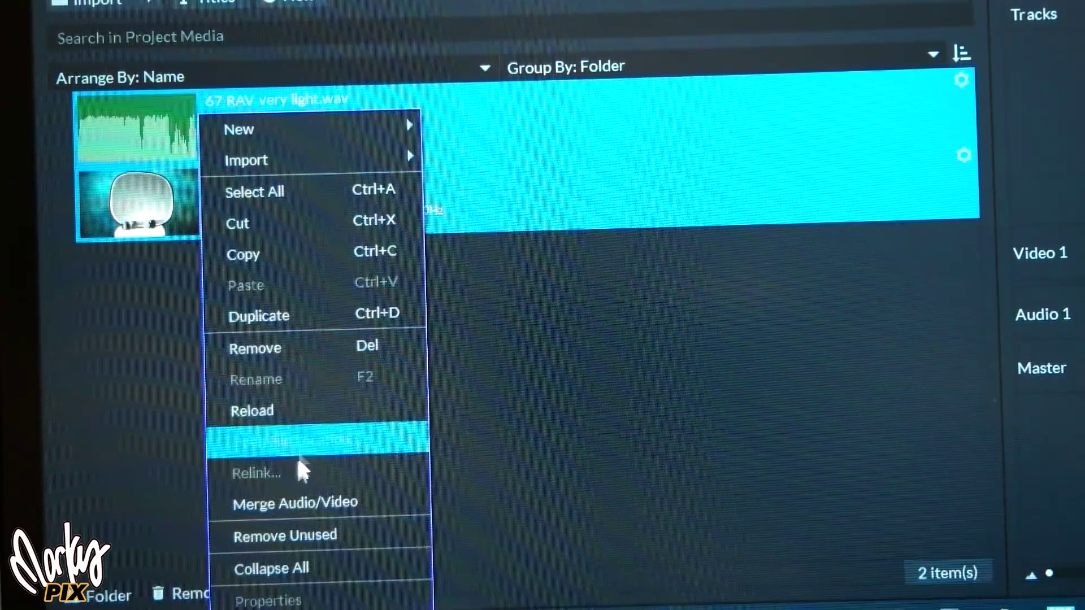
click(294, 502)
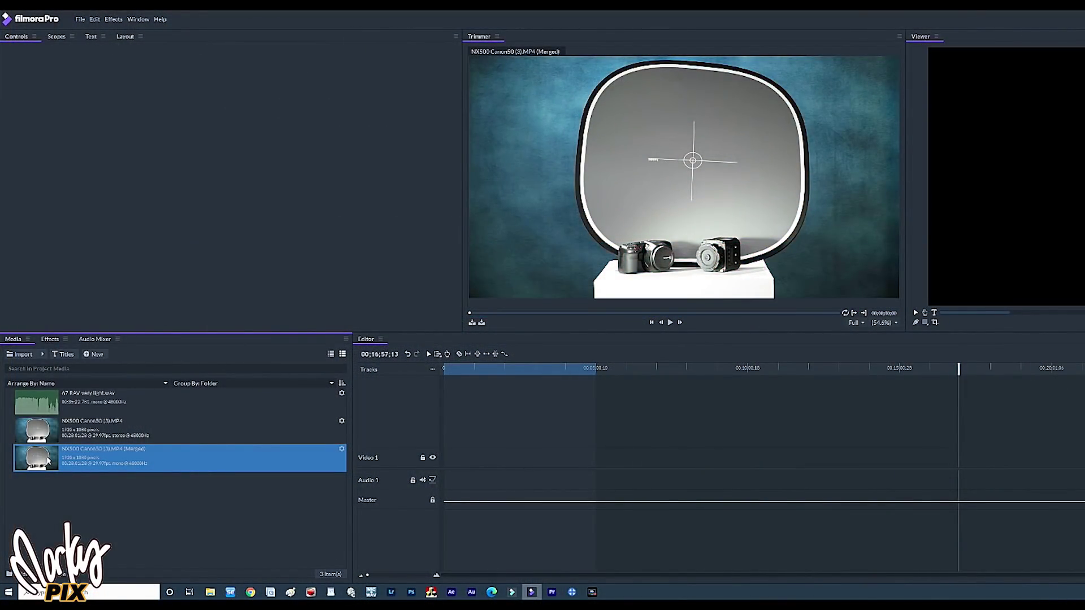
drag(604, 548, 445, 463)
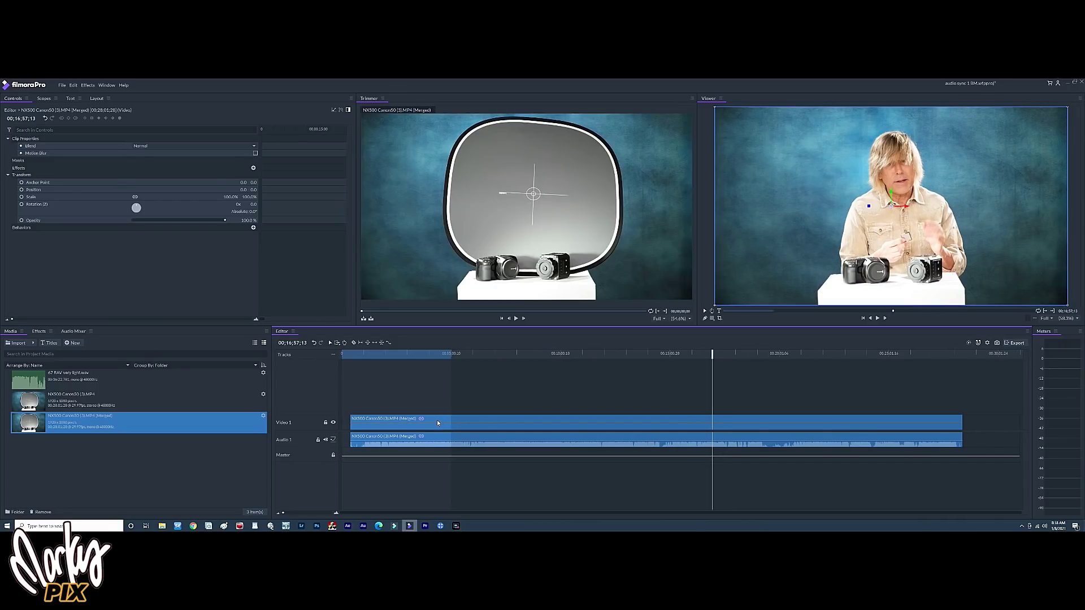
- Play the merged NX500 Canon50 (3).MP4 clip from the timeline to check lip sync
mouse_move(437, 422)
mouse_down()
mouse_move(486, 429)
mouse_move(437, 423)
mouse_up()
click(498, 362)
key(space)
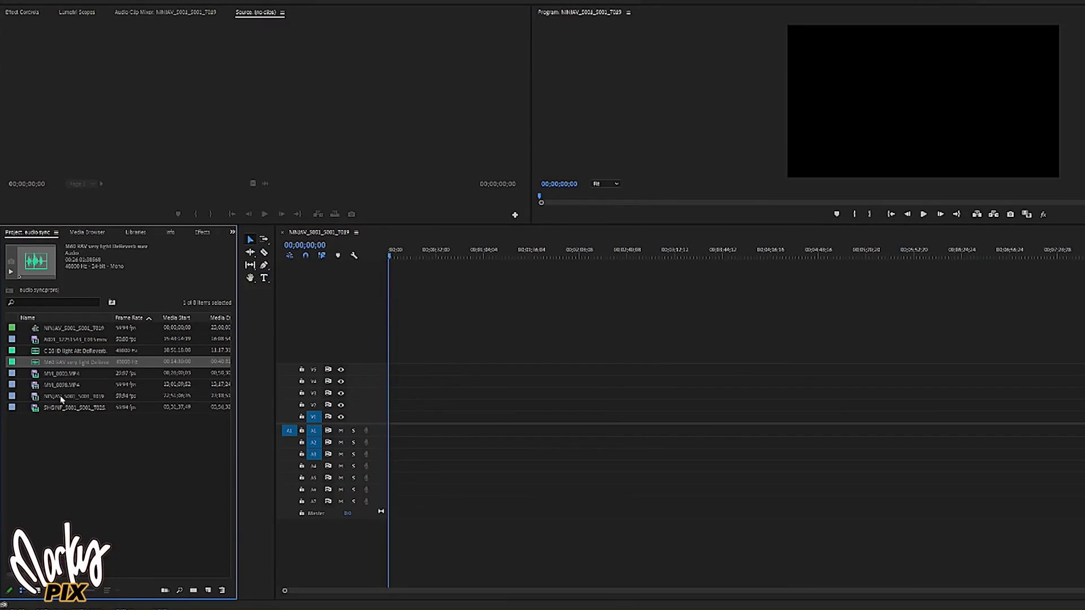
- Add the NINJAV video and WAV recording to the timeline and synchronize them by audio
drag(66, 367, 497, 421)
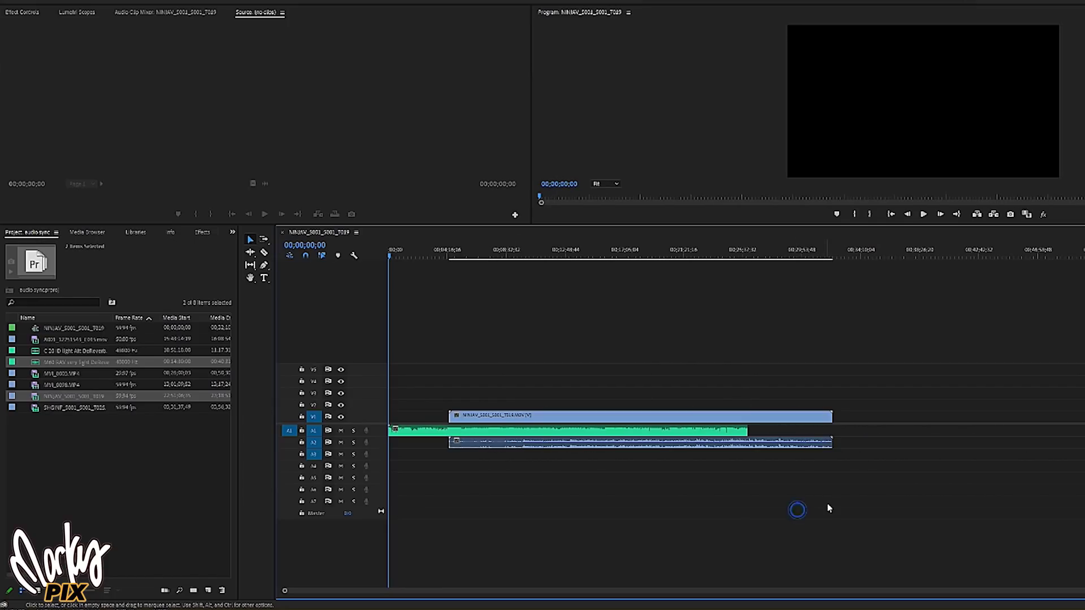
drag(670, 441, 640, 415)
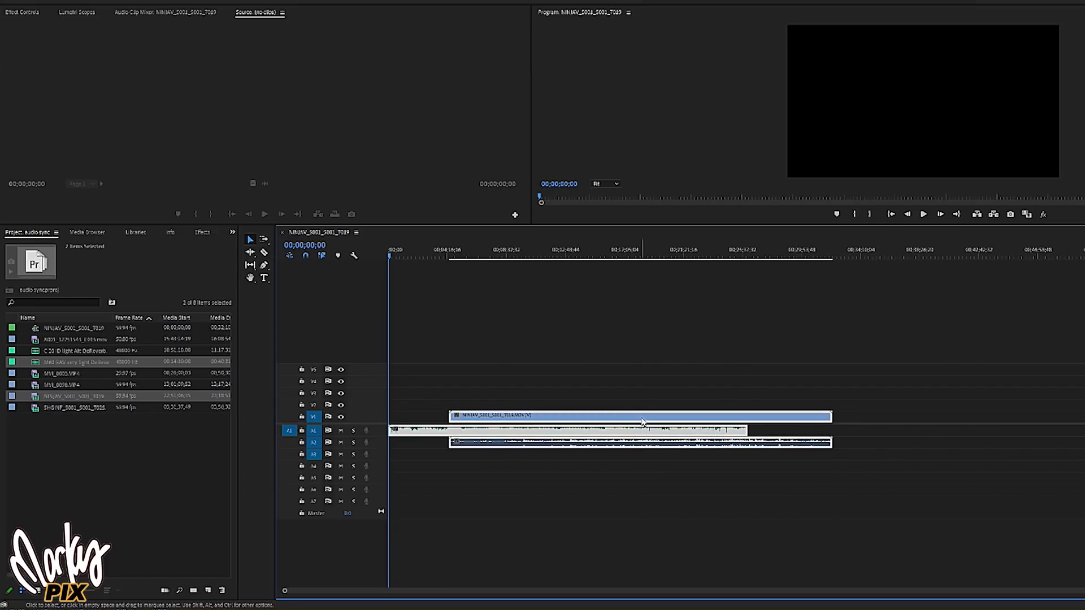
right_click(642, 421)
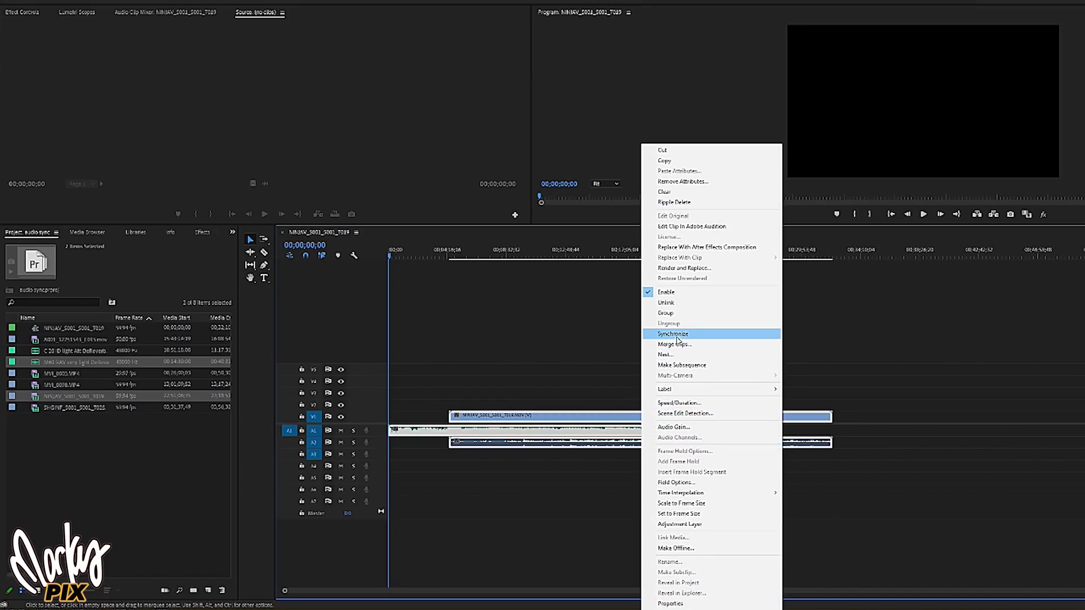
click(677, 334)
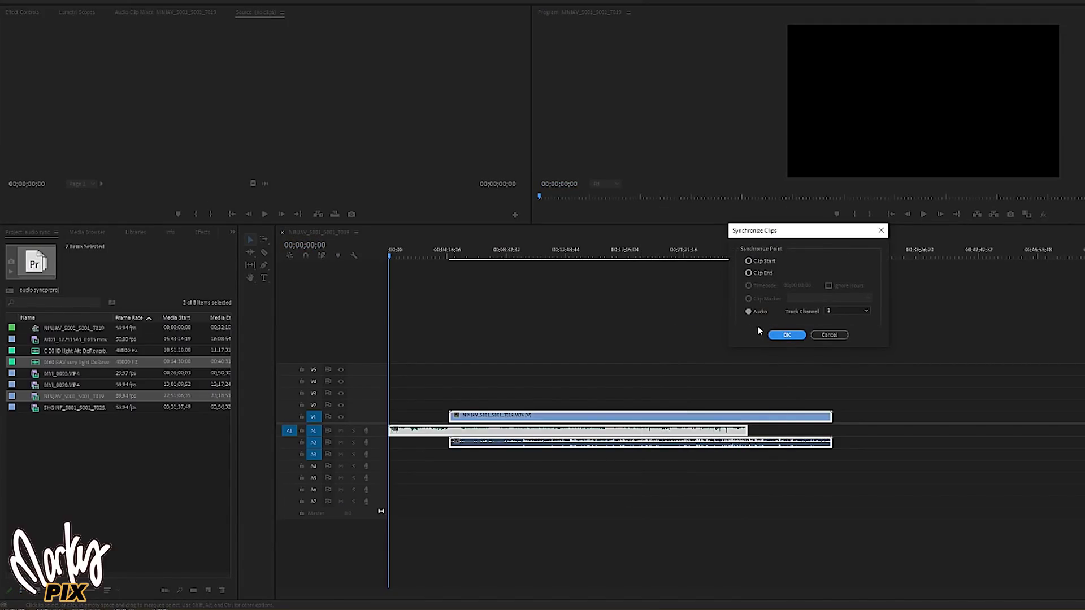
click(785, 335)
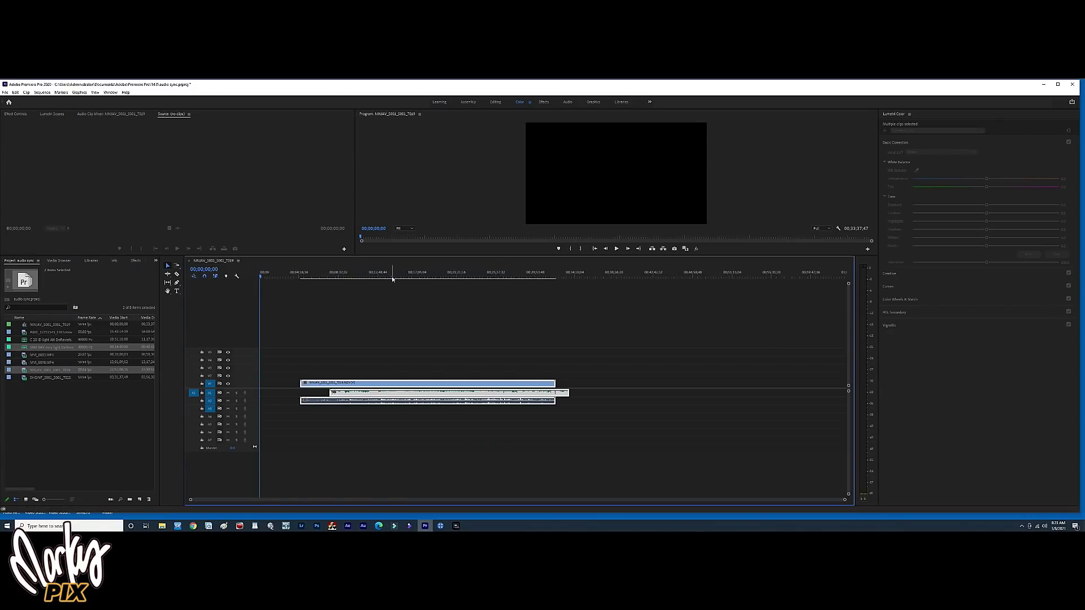
drag(392, 278, 397, 279)
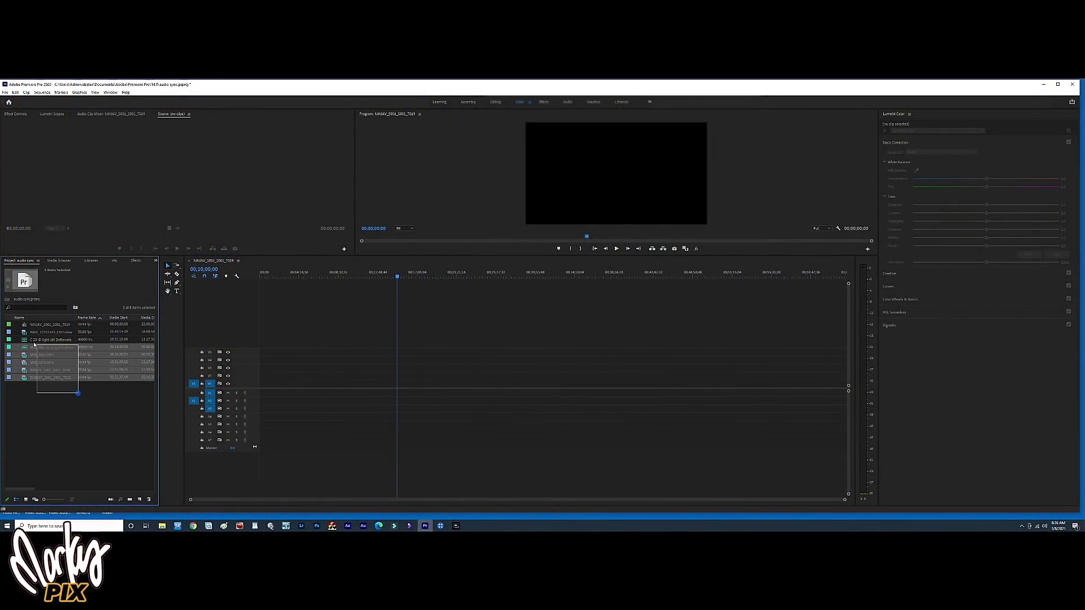
- Add all bin clips to the timeline, stacking NINJAV, MVI_0093 (V3) and A001 (V5) on their own tracks
mouse_move(31, 334)
mouse_down()
mouse_move(292, 394)
mouse_move(254, 383)
mouse_up()
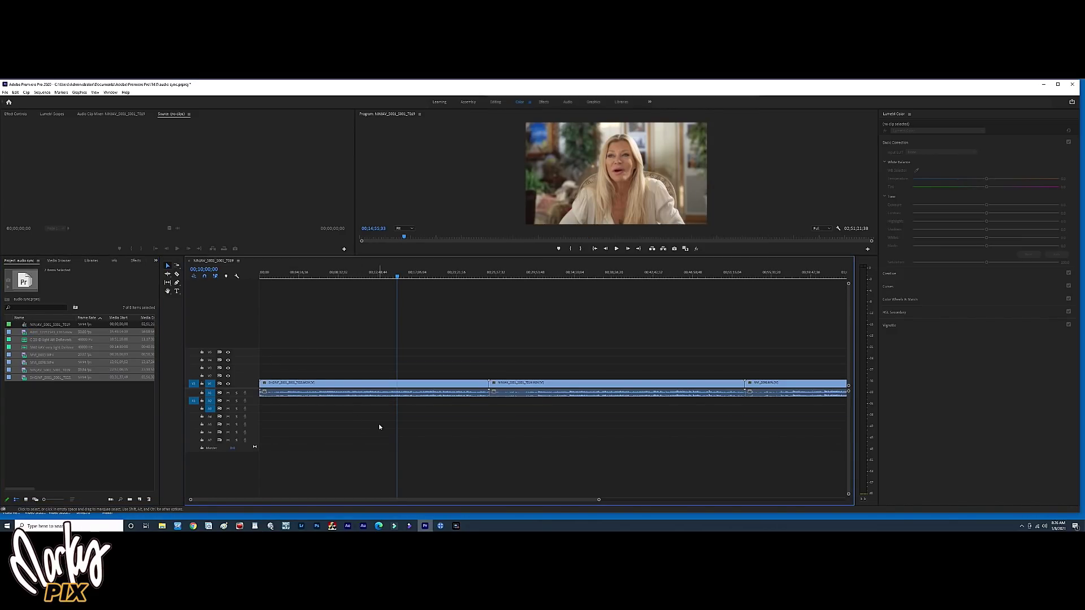
key(backslash)
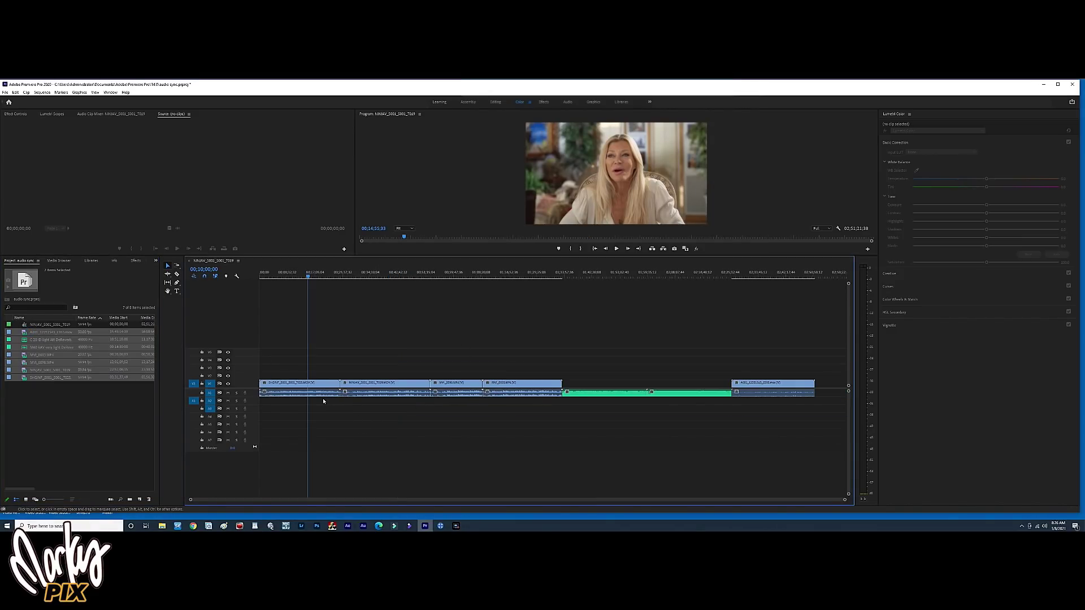
drag(322, 398, 322, 408)
click(369, 382)
drag(370, 379, 367, 423)
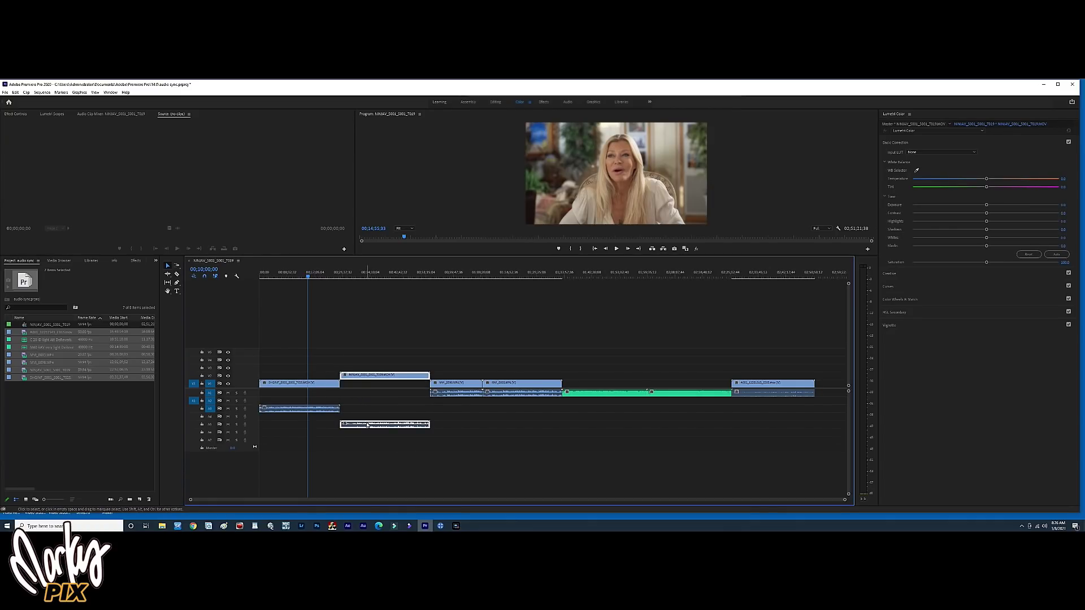
drag(456, 371, 455, 371)
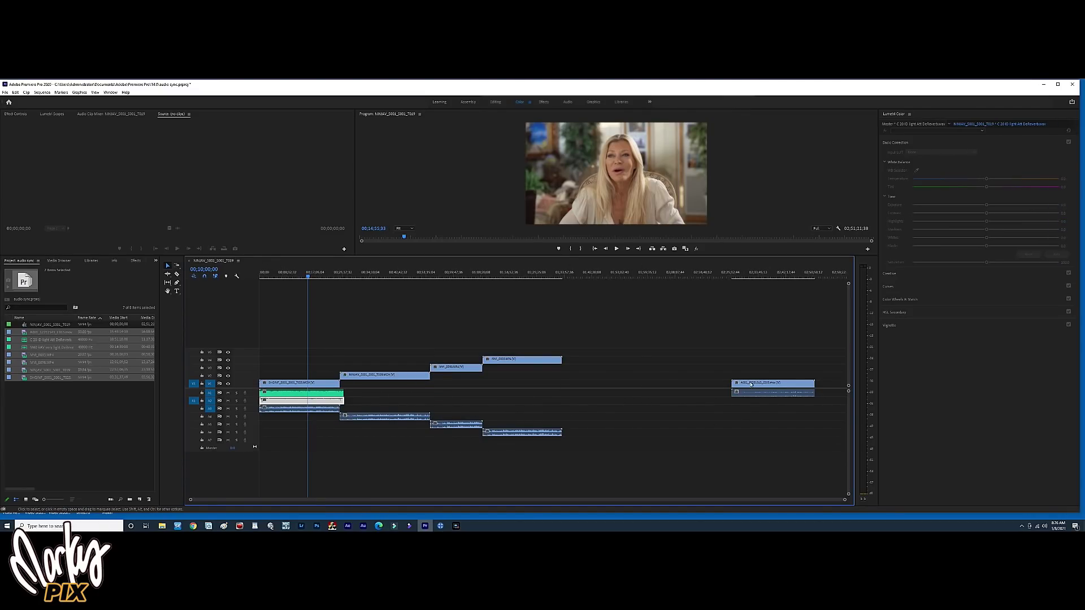
drag(755, 384, 587, 443)
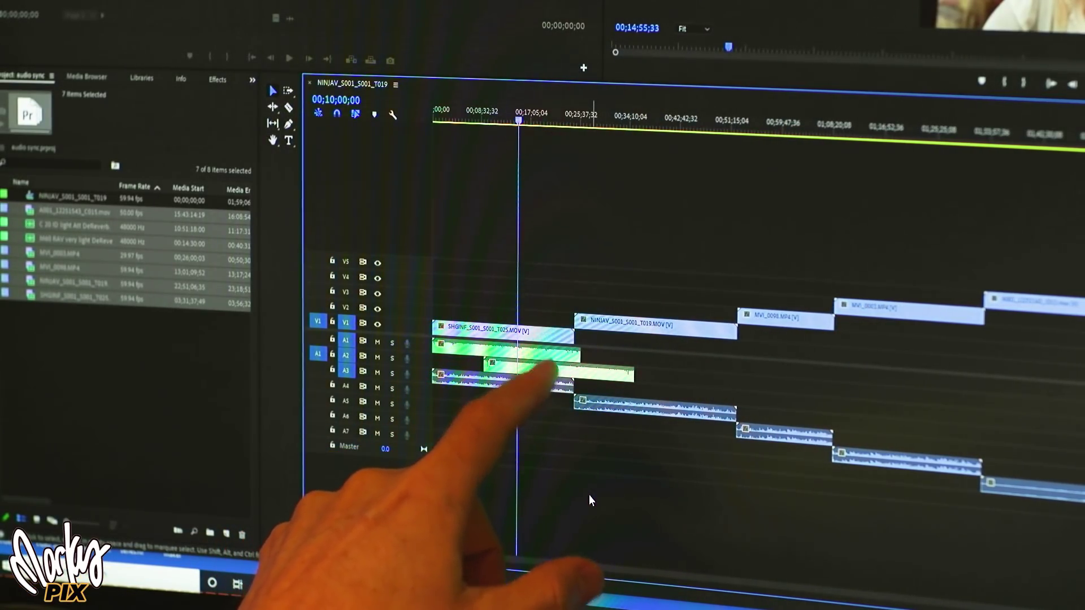
- Synchronize all five camera clips and both audio recordings using Audio as the sync point
drag(1062, 189, 510, 419)
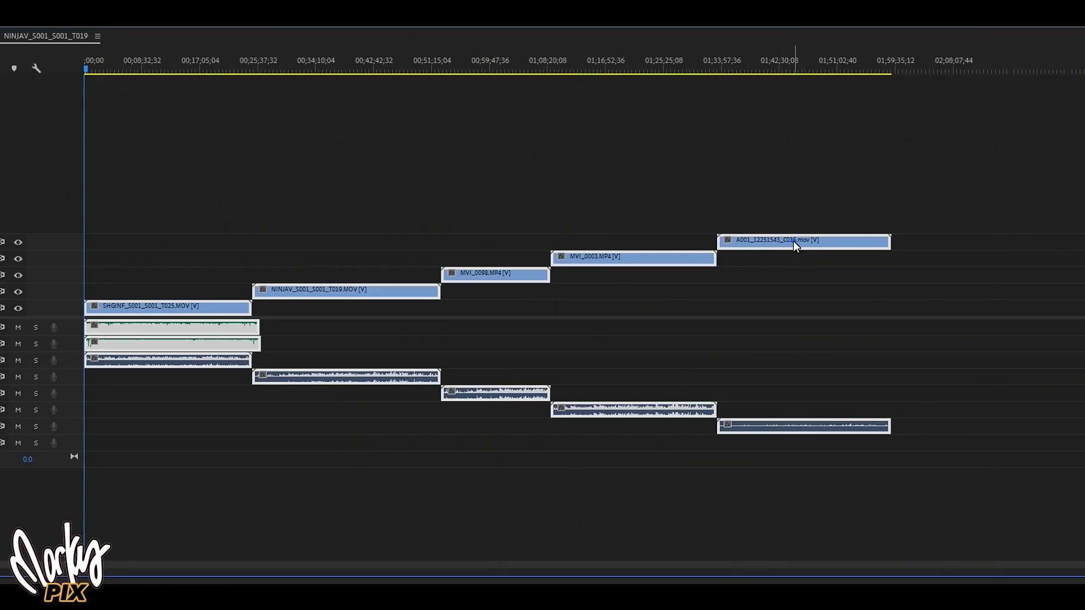
right_click(793, 241)
click(838, 209)
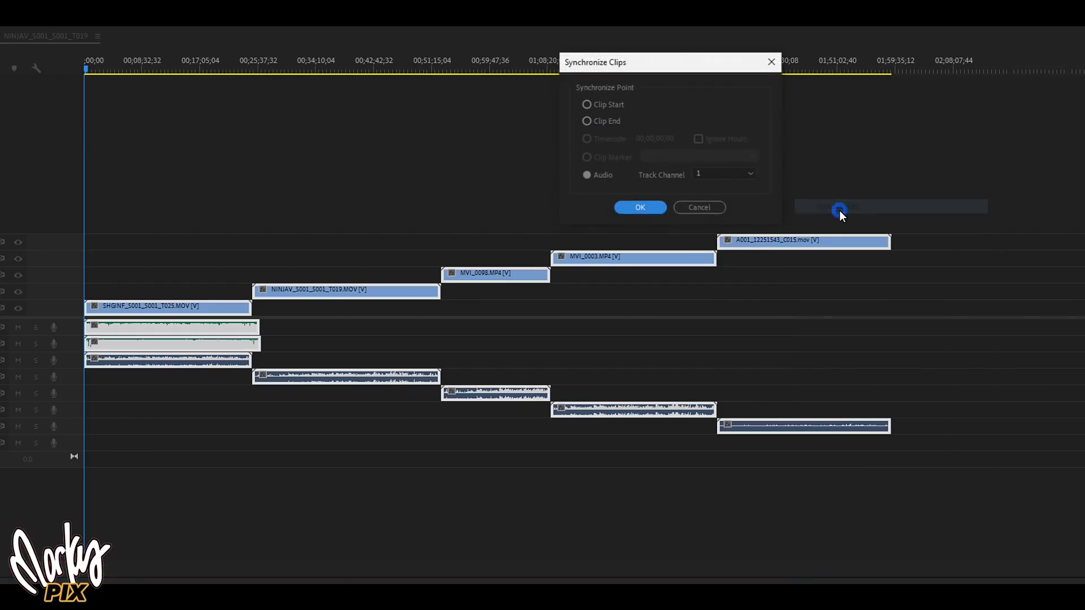
click(647, 207)
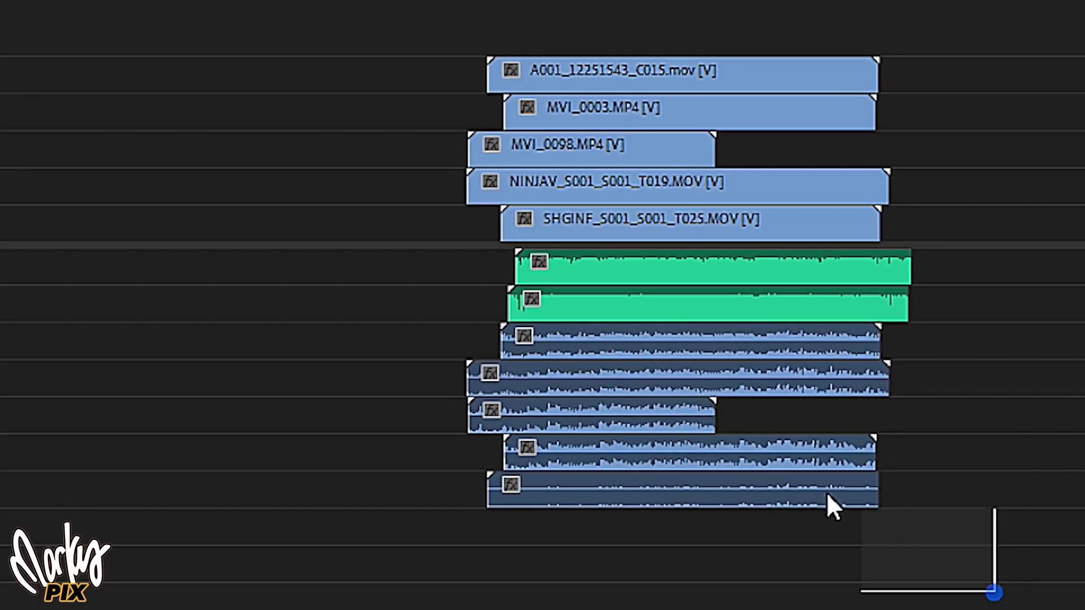
drag(827, 494, 645, 320)
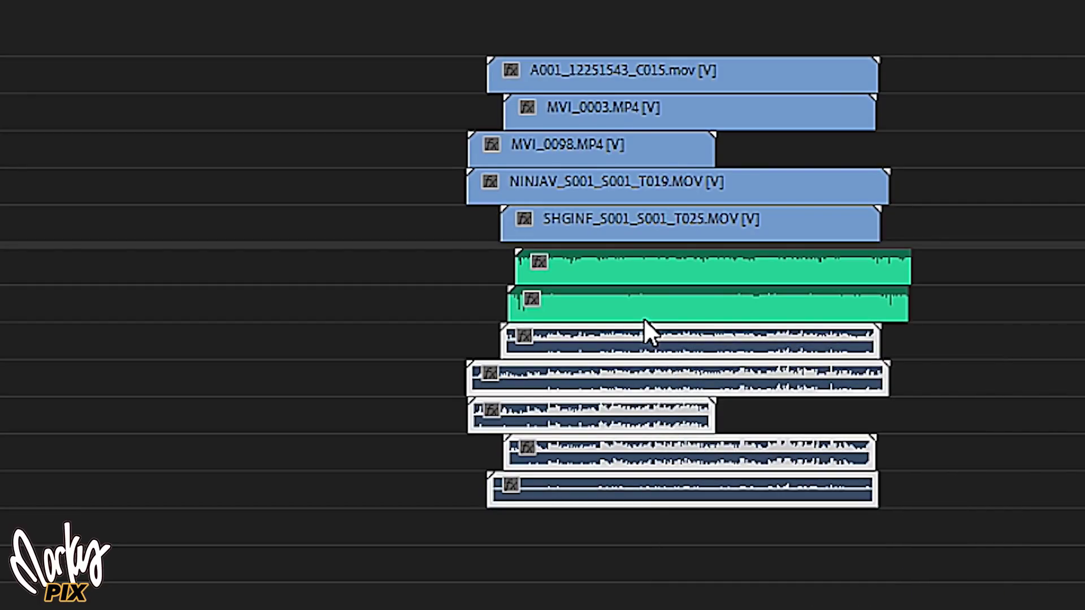
- Delete the camera audio and razor all tracks at 00;10;14;51 and where the shortest clips end
key(Delete)
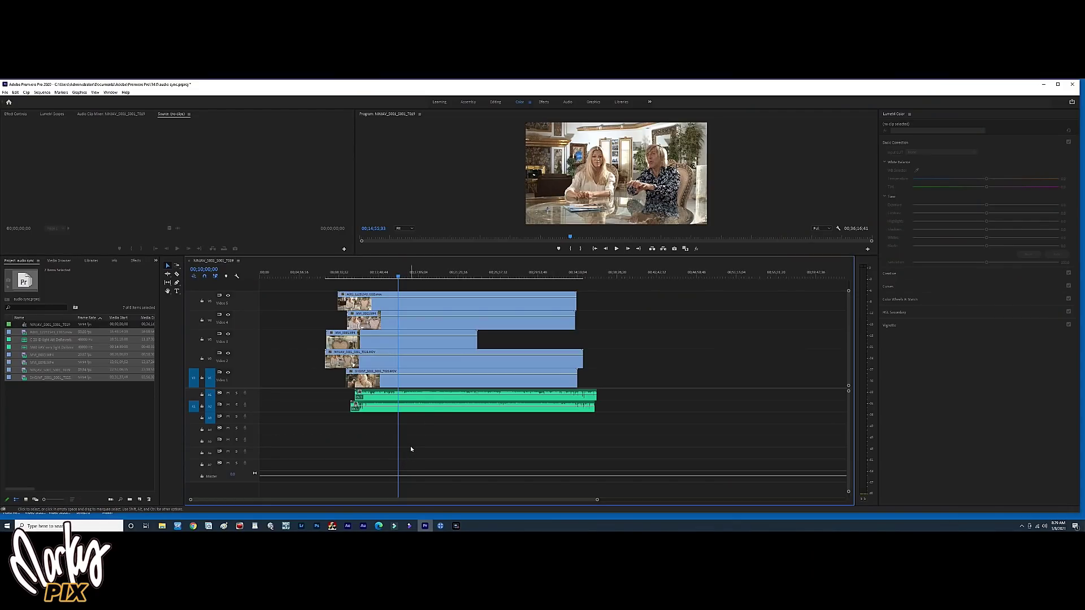
click(354, 277)
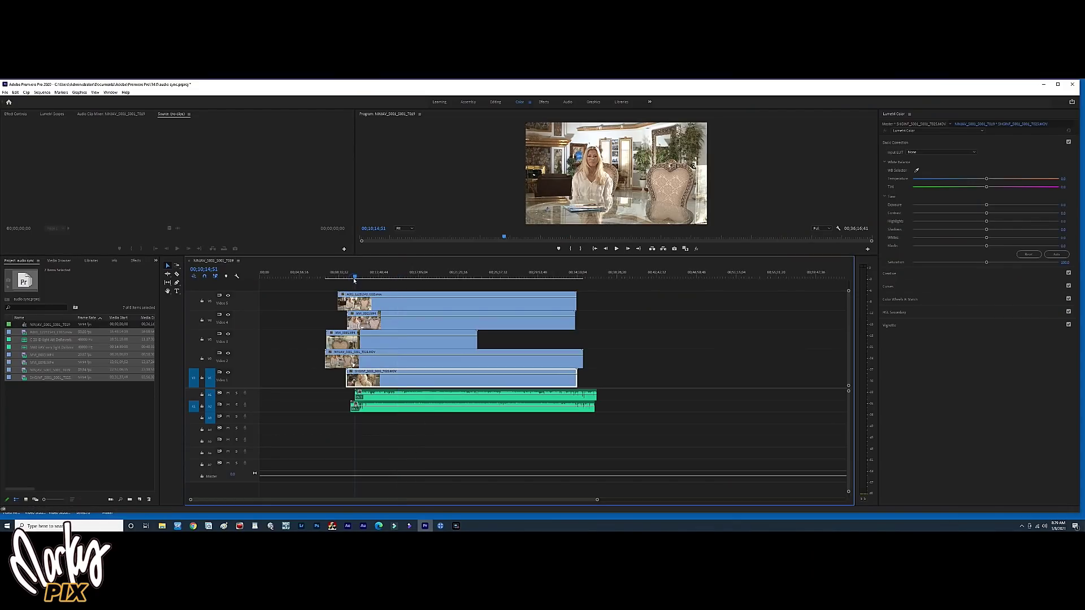
shift+click(354, 326)
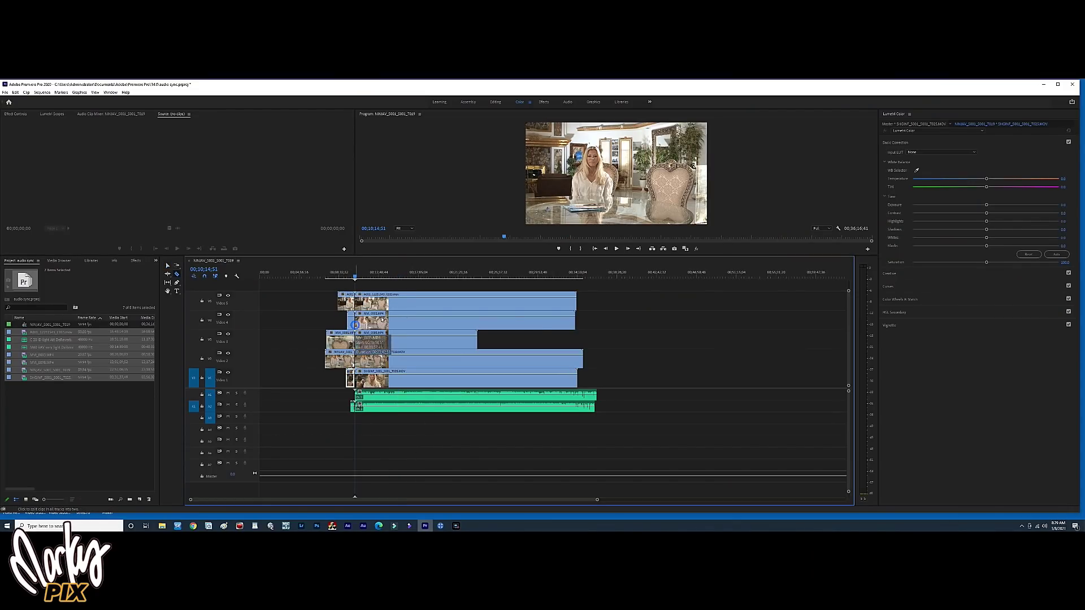
shift+click(569, 335)
- Delete the clip tails and heads outside the cuts, then play back to check sync
key(v)
drag(598, 388, 572, 289)
key(Delete)
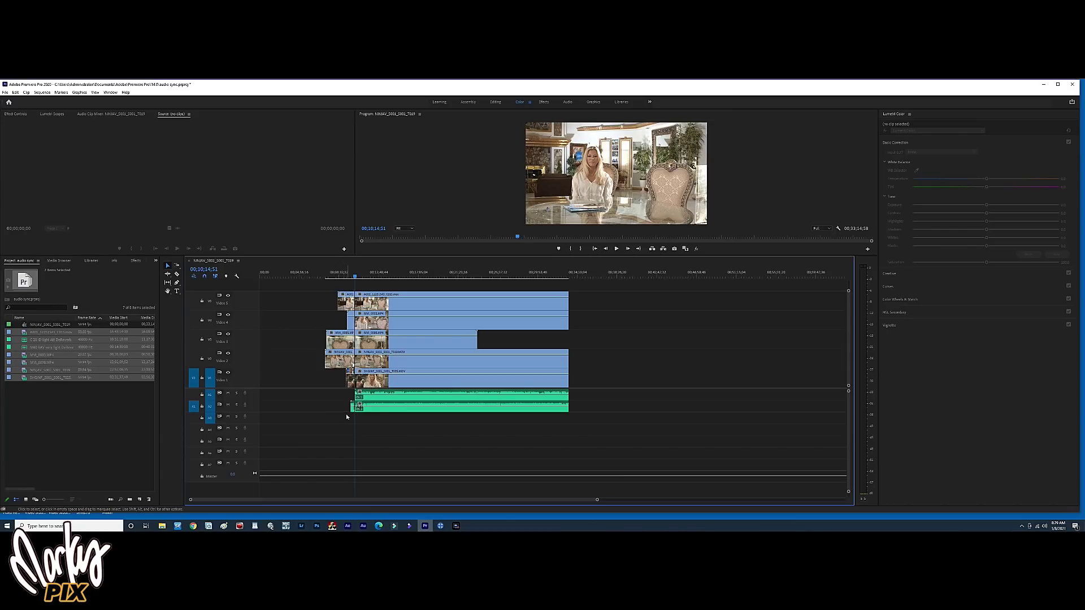
drag(323, 319, 447, 281)
key(Delete)
key(space)
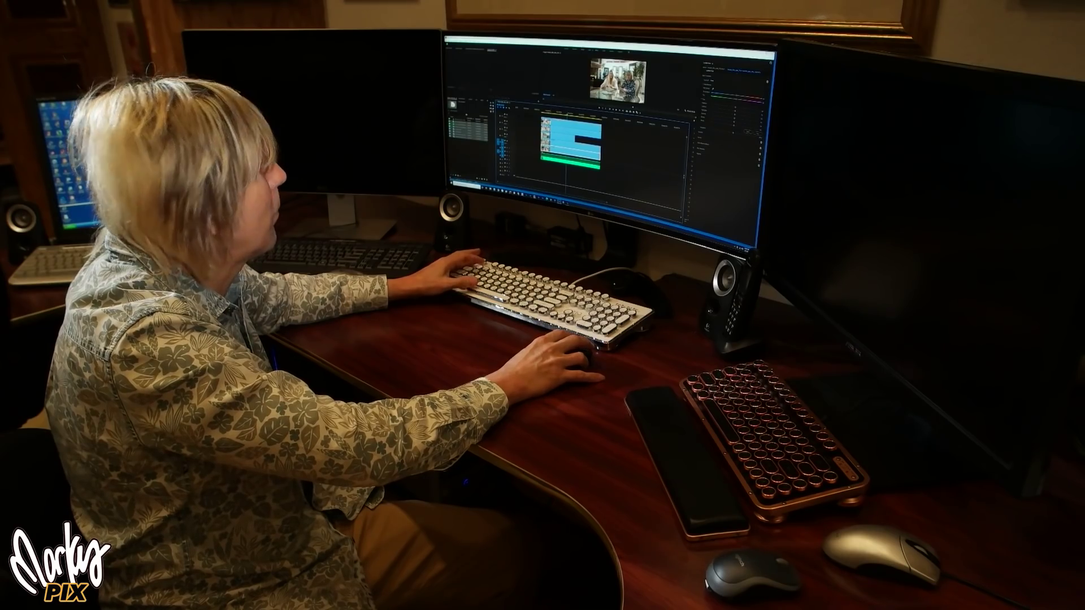
- Disable the V5 clip and the MVI_0003 clip on V4, playing back each revealed angle
click(456, 308)
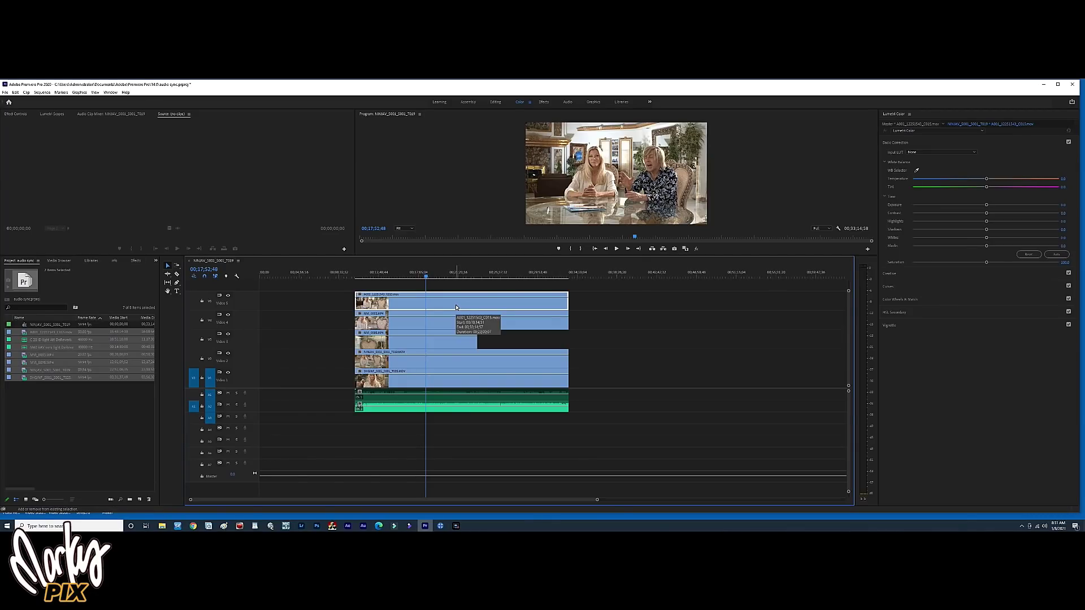
key(shift+e)
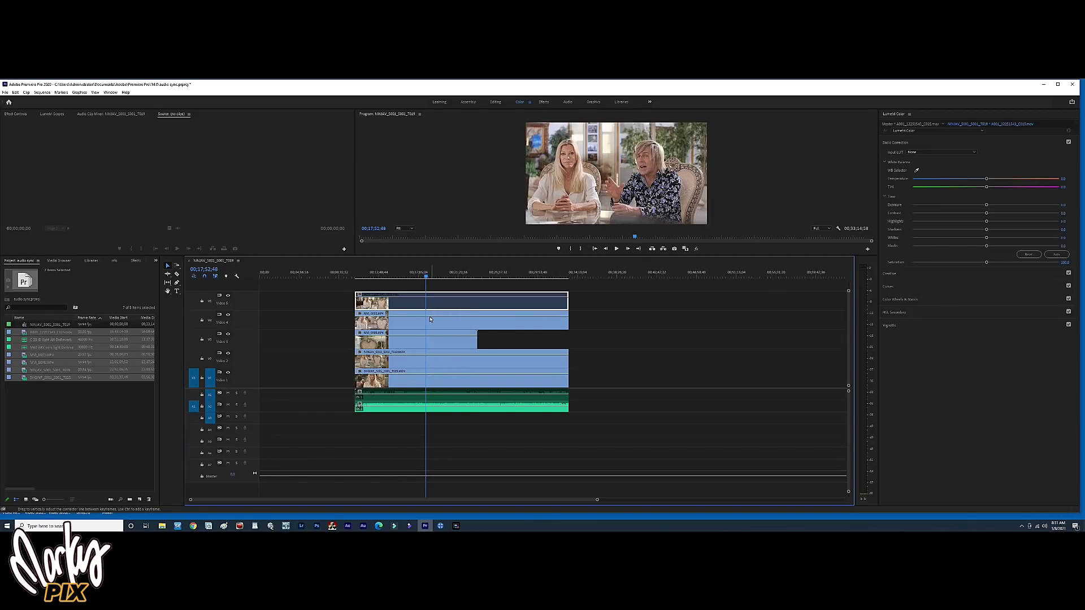
key(space)
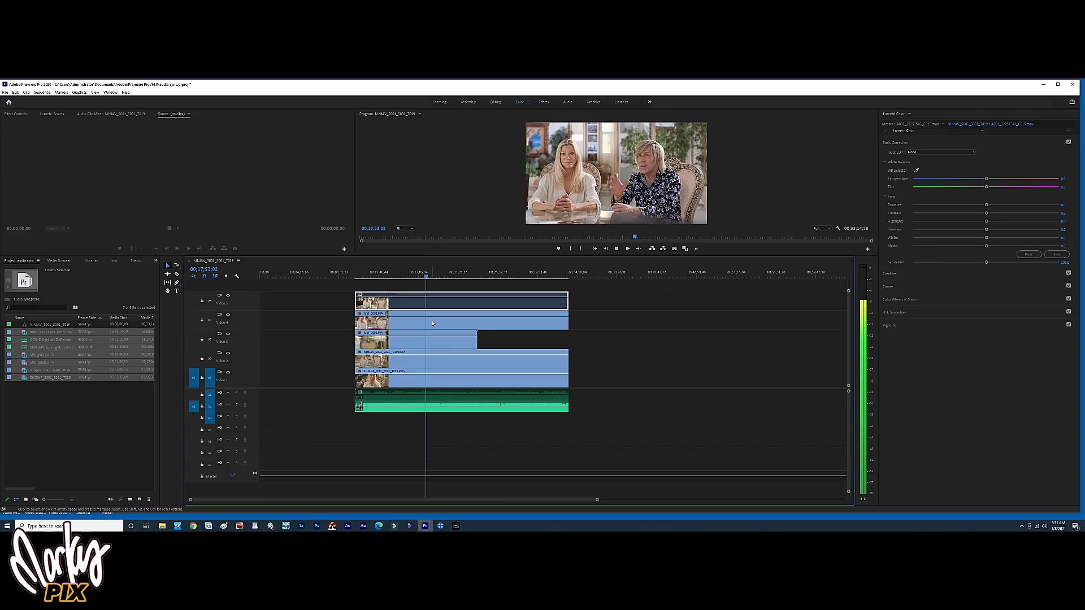
key(space)
click(433, 323)
key(shift+e)
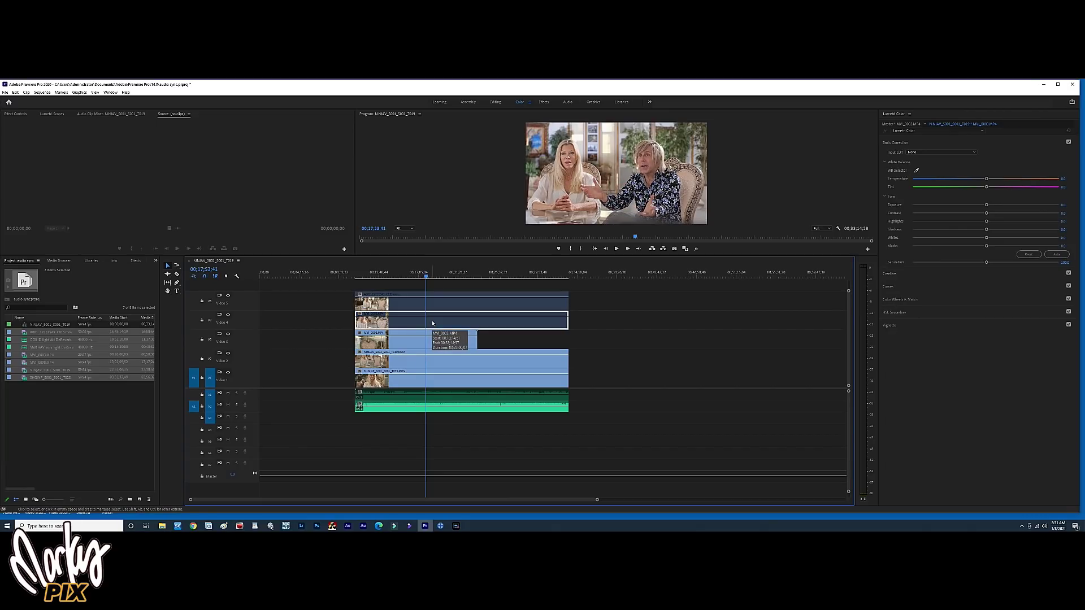
key(space)
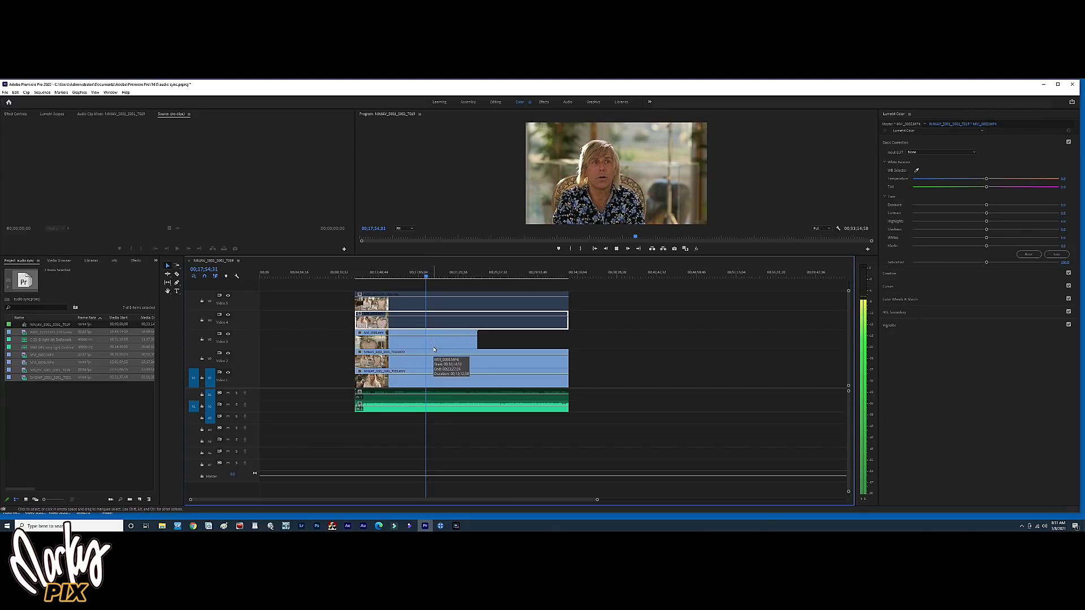
- Disable MVI_0098 on V3 and the NINJAV clip on V2, then replay to check the V1 angle
click(432, 346)
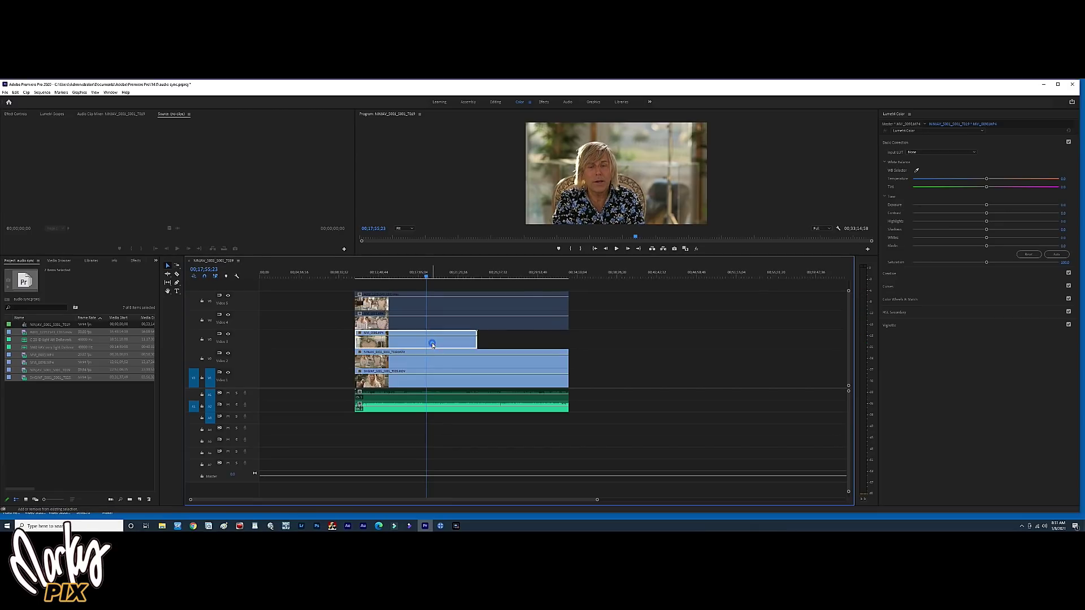
key(shift+e)
key(space)
key(space)
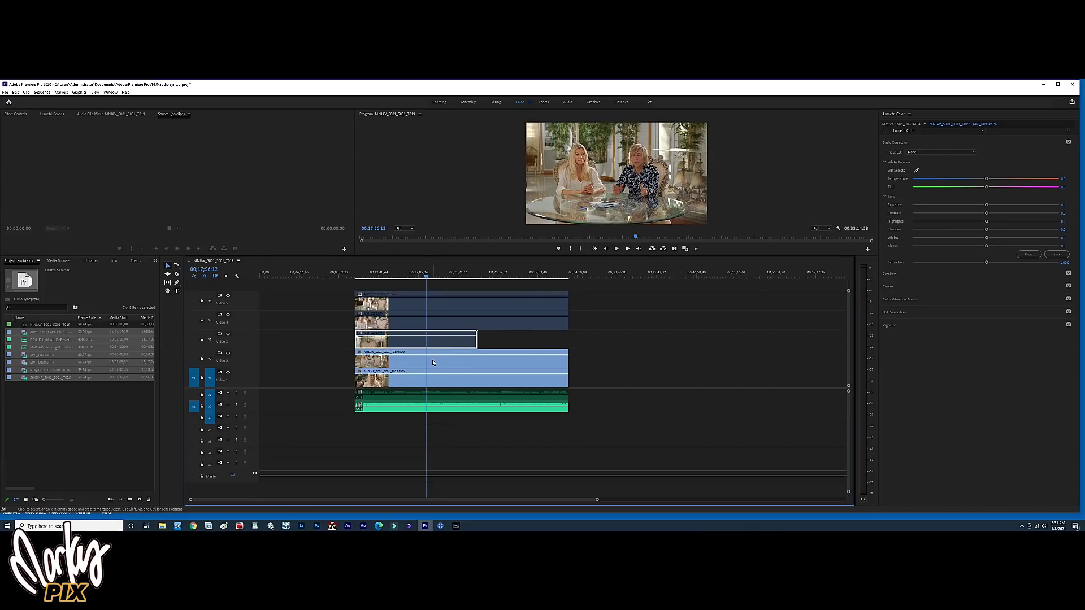
click(433, 362)
key(shift+e)
key(space)
key(space)
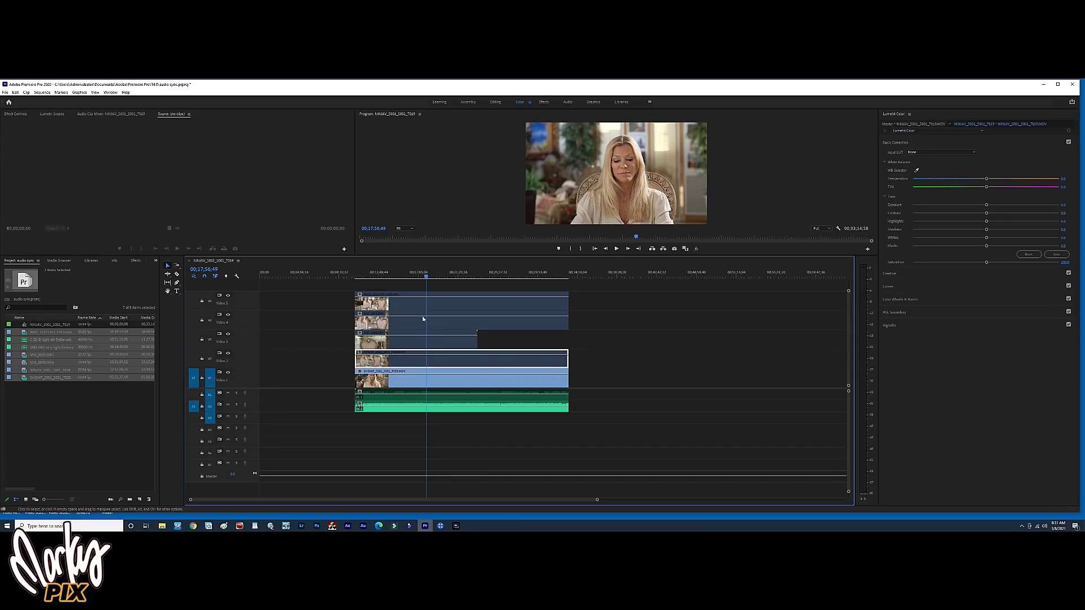
click(412, 277)
key(space)
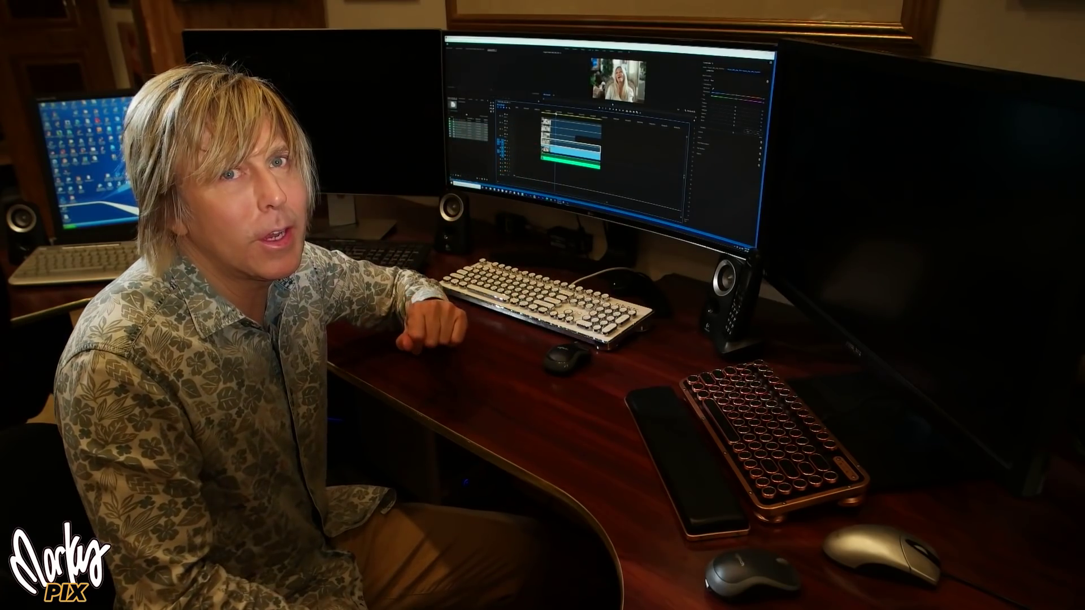